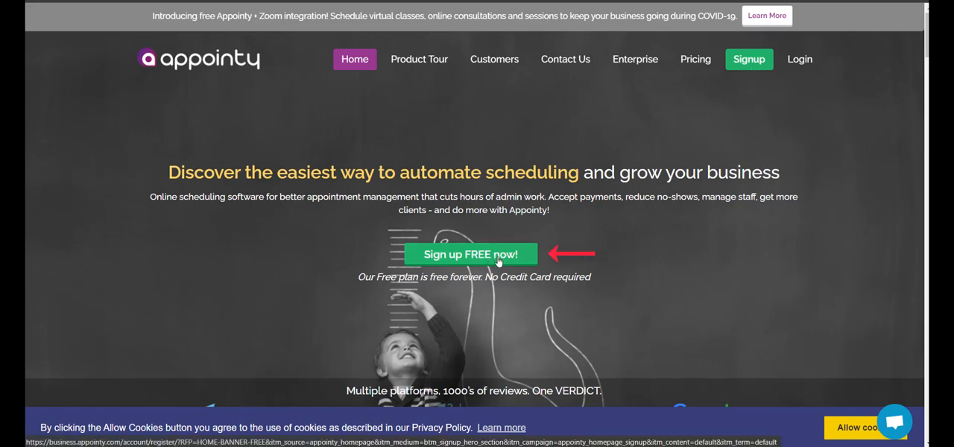
Step: View the pricing plans, allow cookies and start the free trial of the Professional plan
click(686, 66)
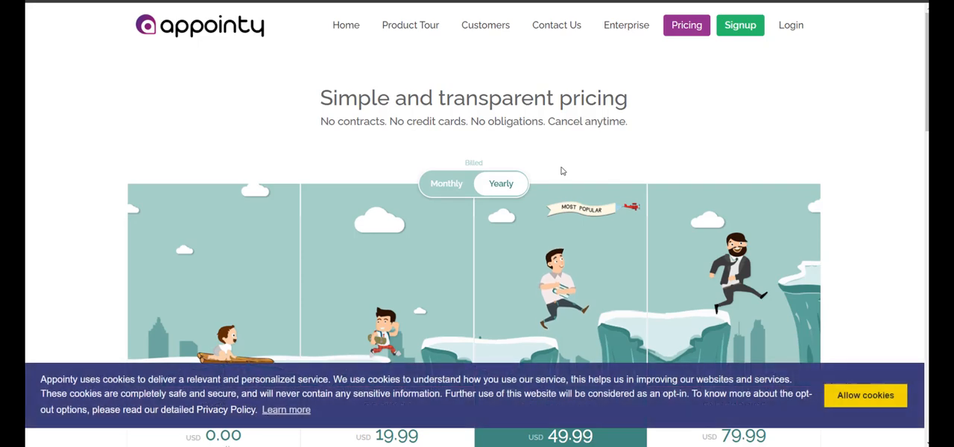
scroll(622, 174, down, 2)
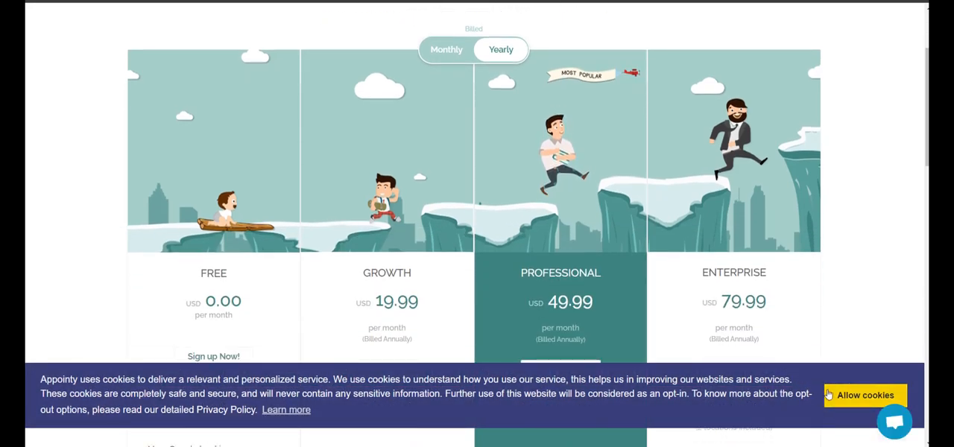
click(850, 400)
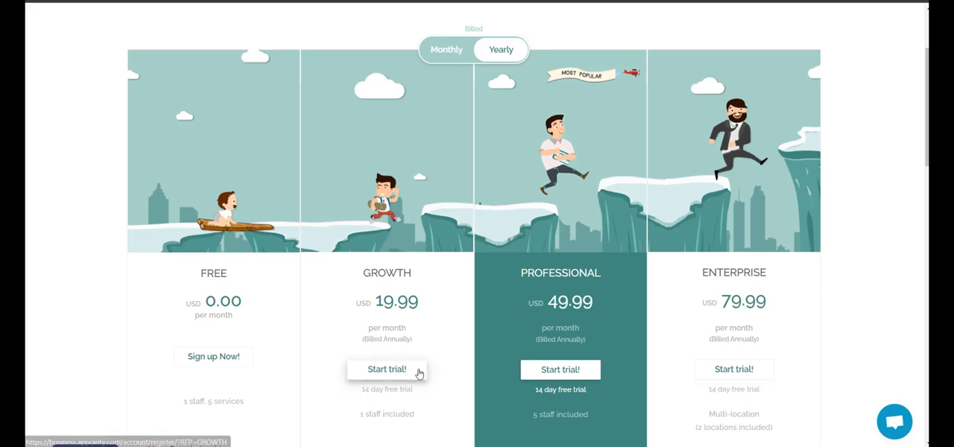
click(579, 373)
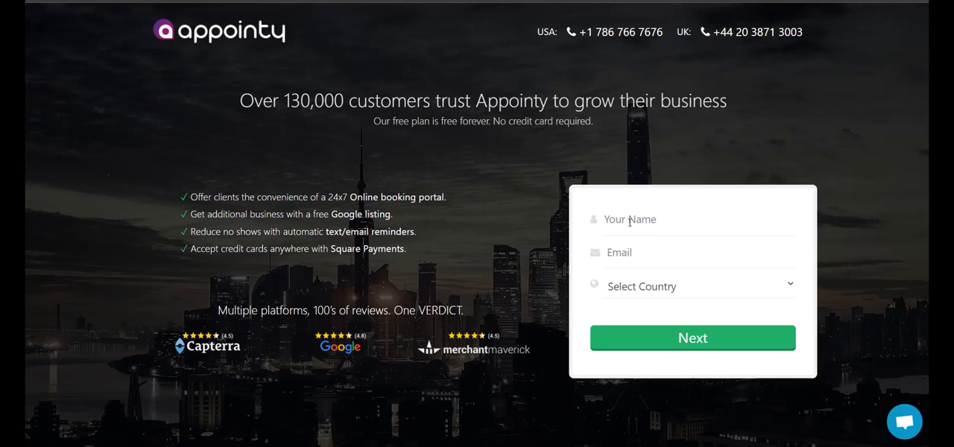
Step: Enter the account holder's full name and e-mail address in the sign-up form
click(630, 221)
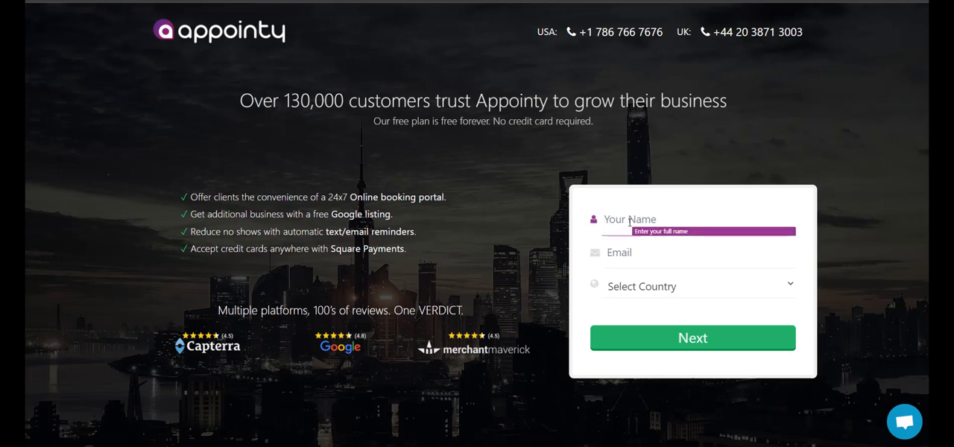
text(Sal Khan)
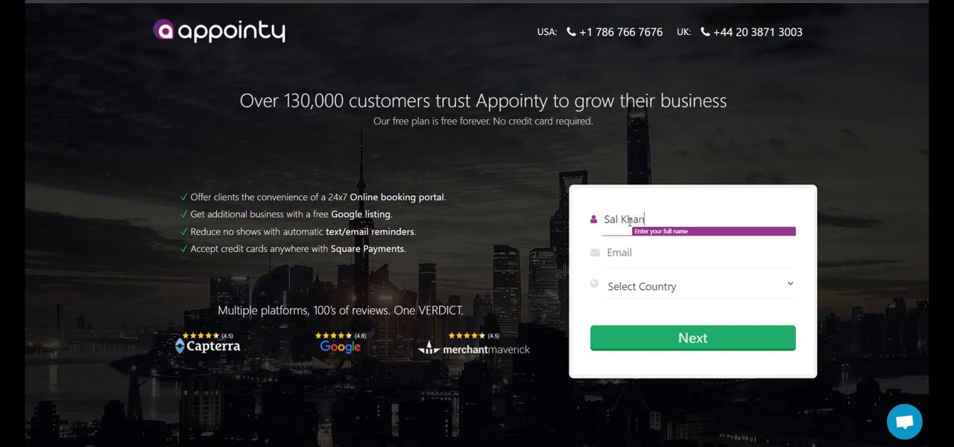
key(Tab)
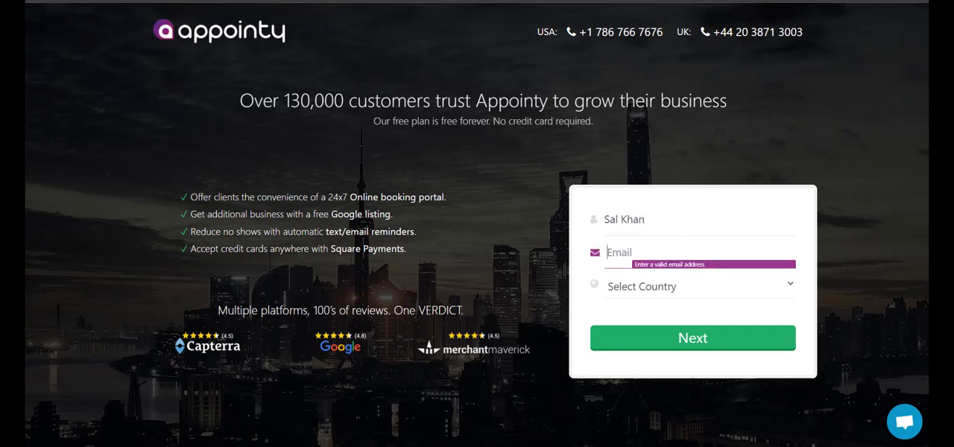
key(Tab)
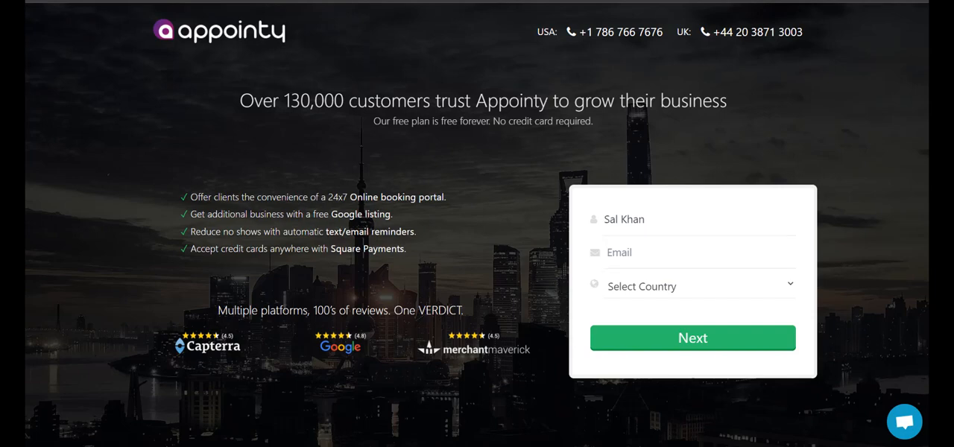
click(699, 253)
key(ctrl+v)
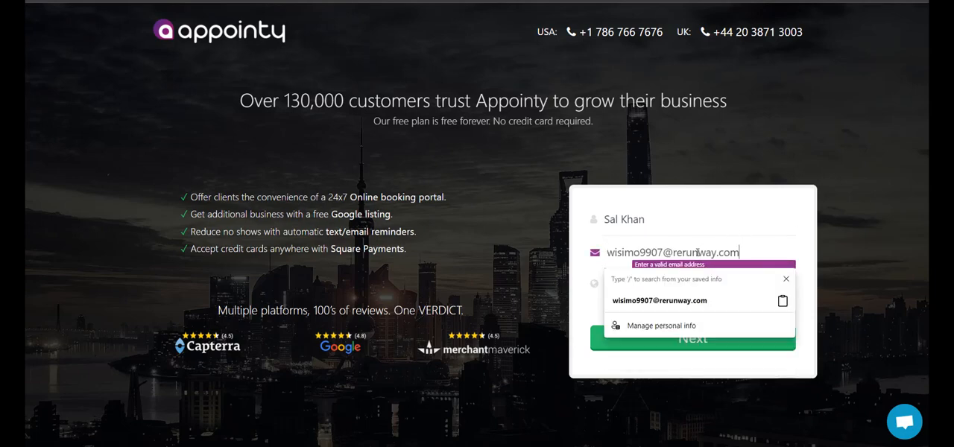
click(785, 280)
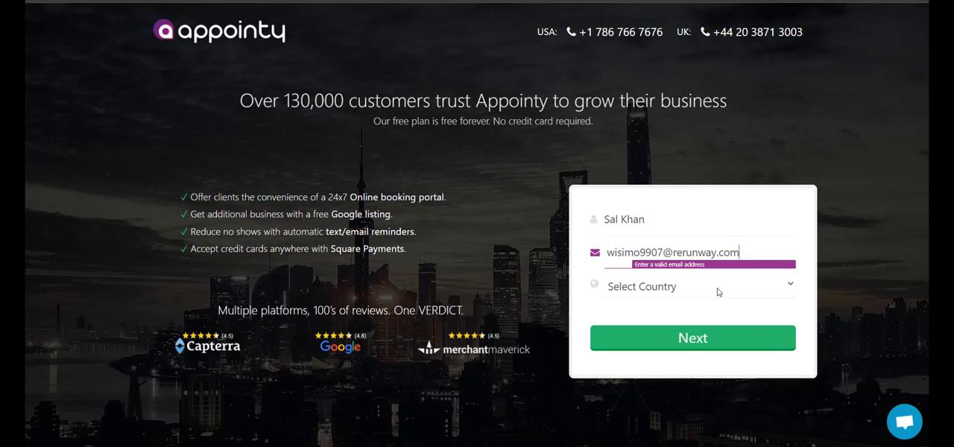
Step: Choose United States as the country and continue to the account credentials form
click(718, 292)
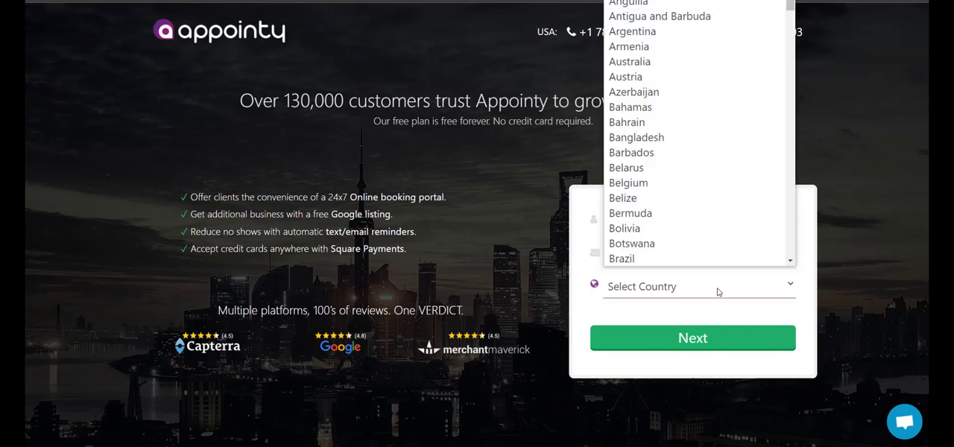
scroll(680, 217, down, 6)
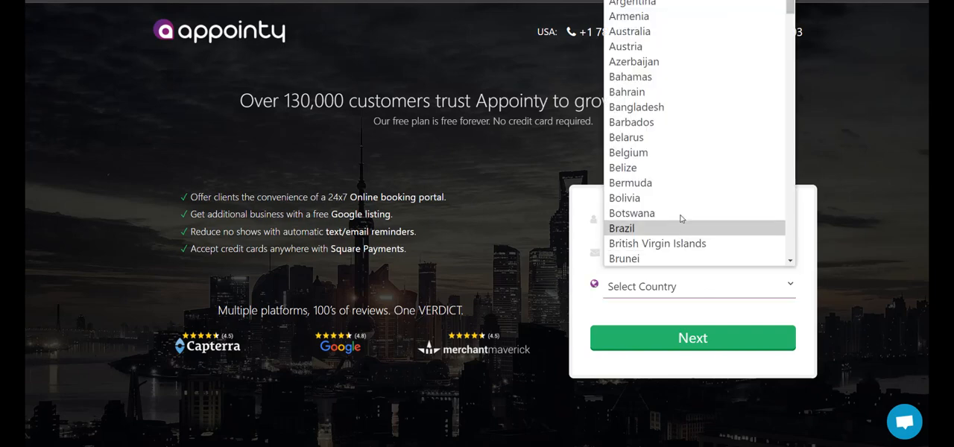
scroll(681, 217, down, 7)
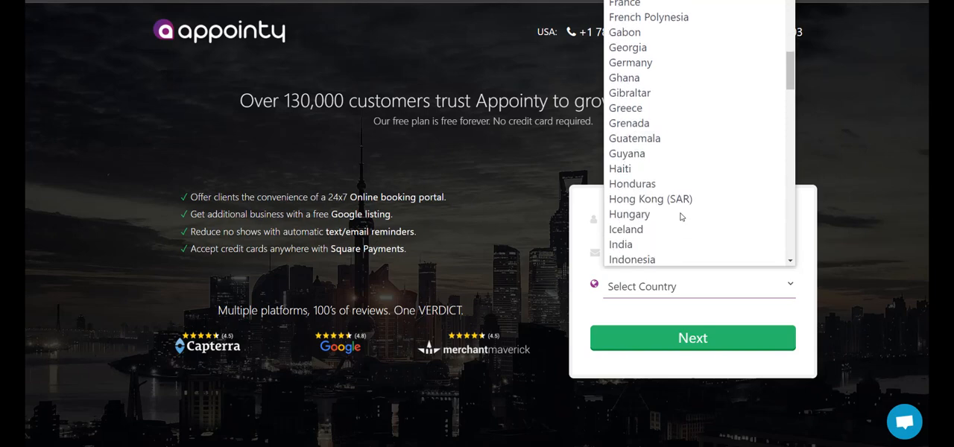
scroll(680, 217, down, 7)
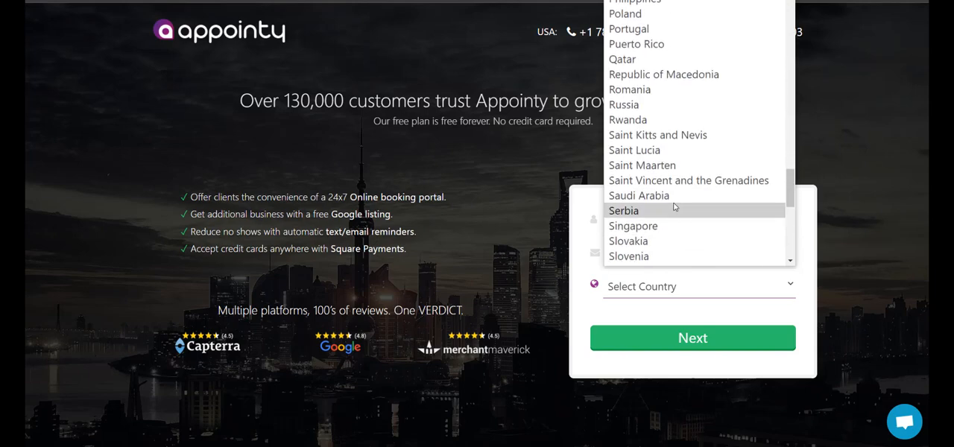
click(671, 201)
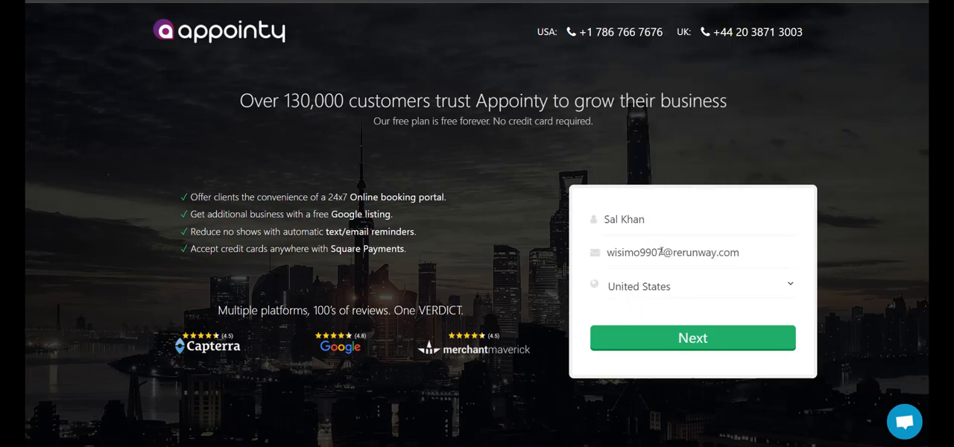
click(665, 339)
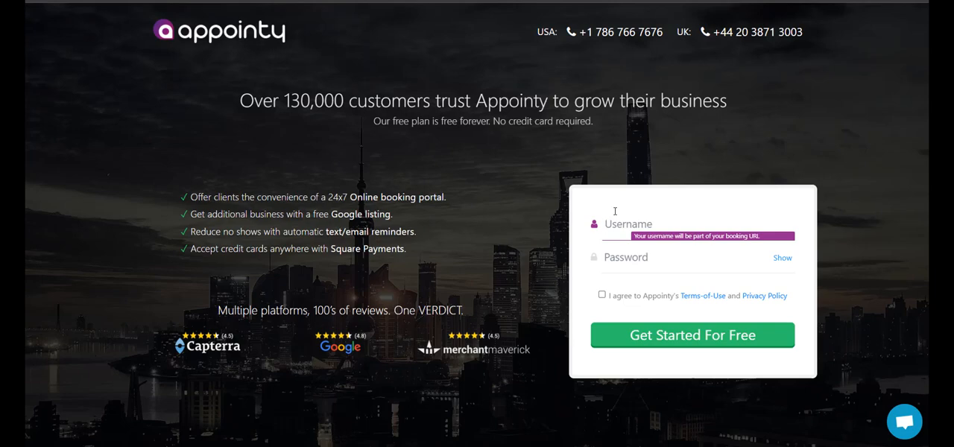
Step: Enter Productdemo as the username and fill in the account password
text(Product demo)
click(680, 263)
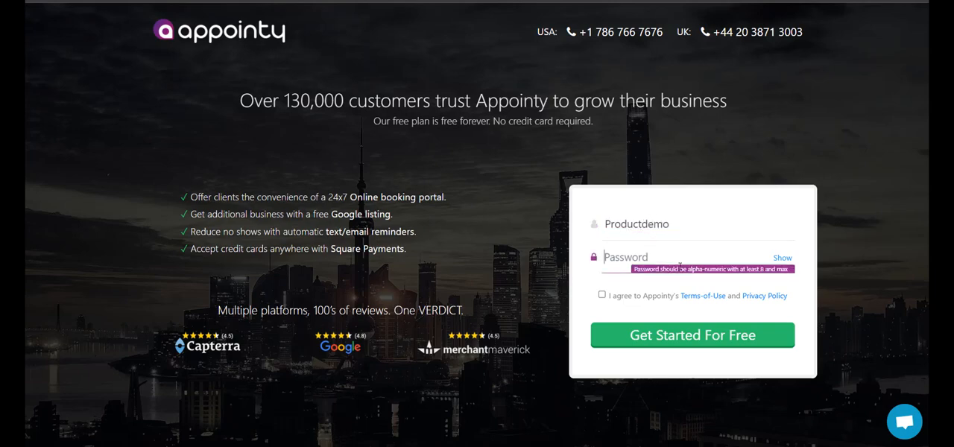
text(•••••••••••)
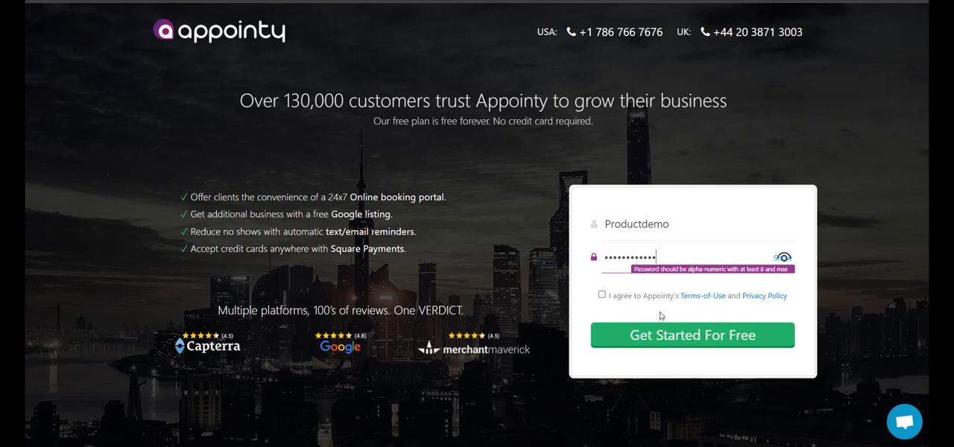
Step: Agree to the terms of use, create the account and continue to the booking portal setup
click(602, 295)
click(639, 334)
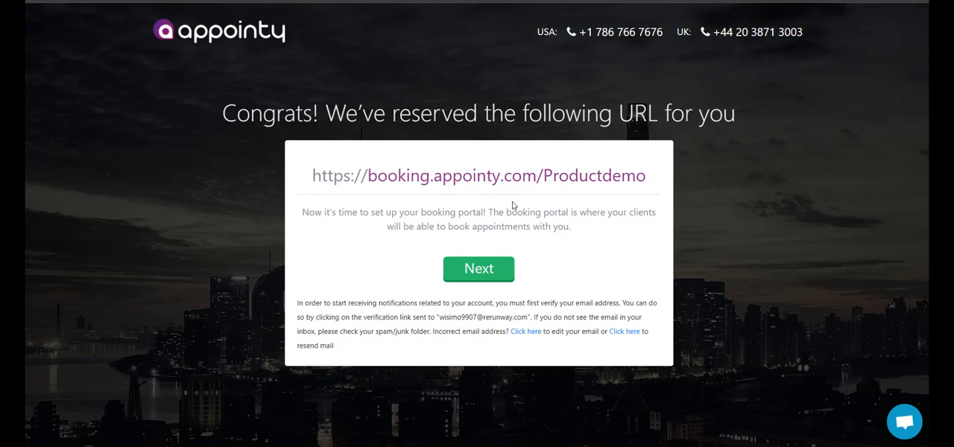
click(489, 270)
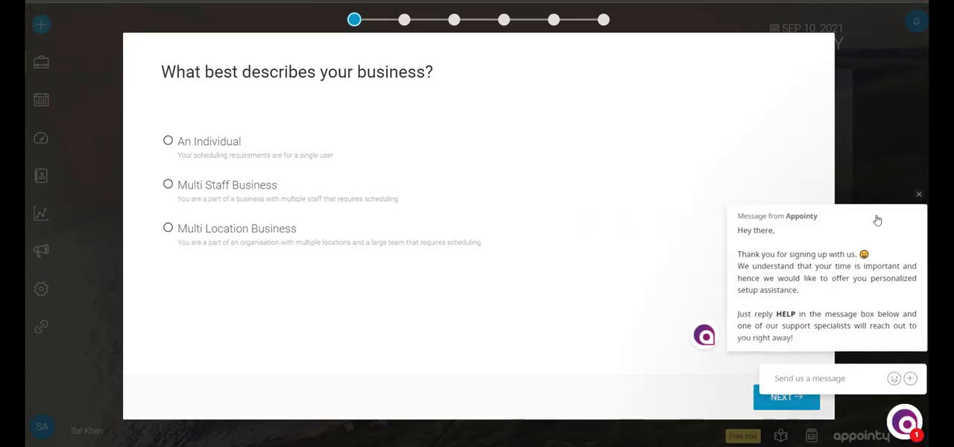
Step: Dismiss the support chat message and describe the business as An Individual
click(919, 197)
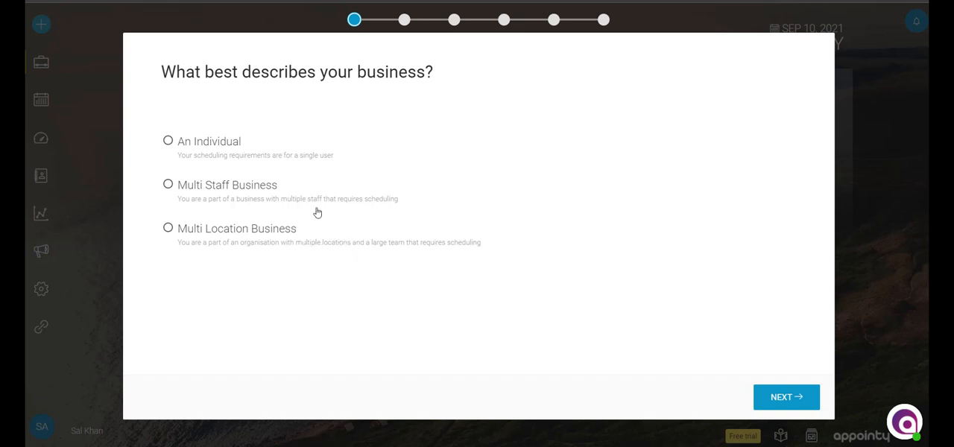
click(211, 154)
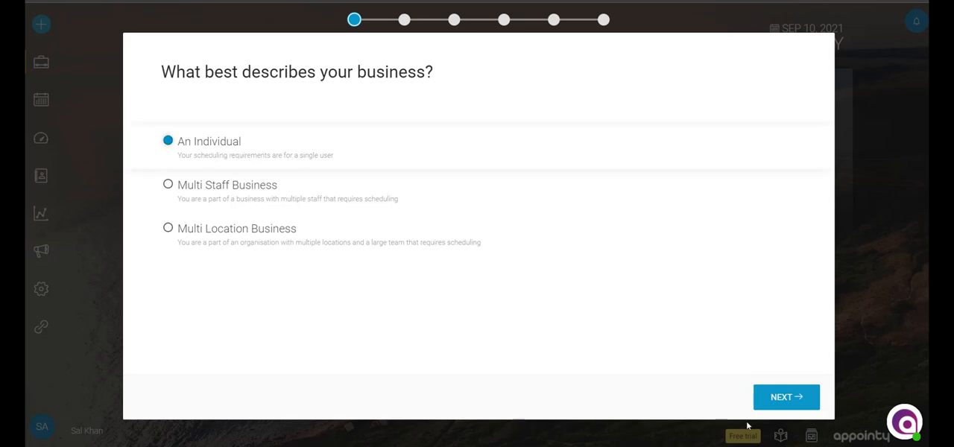
click(771, 402)
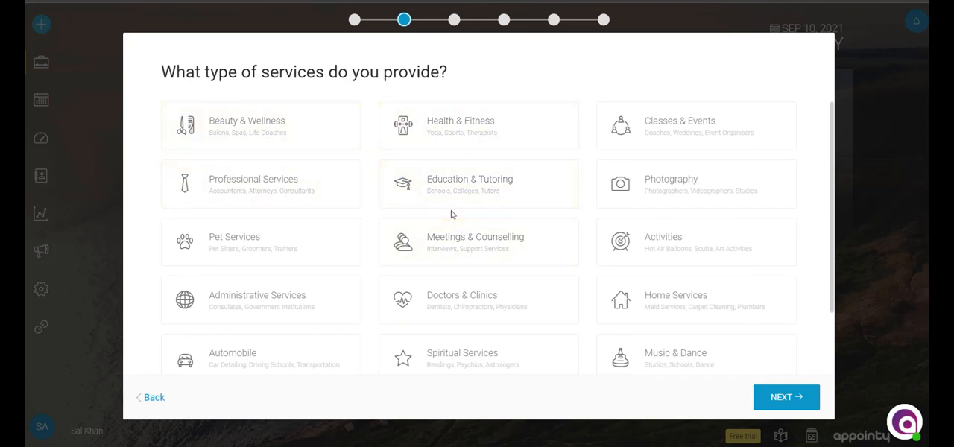
Step: Choose Business from the Professional Services category as the type of services provided
scroll(451, 214, down, 2)
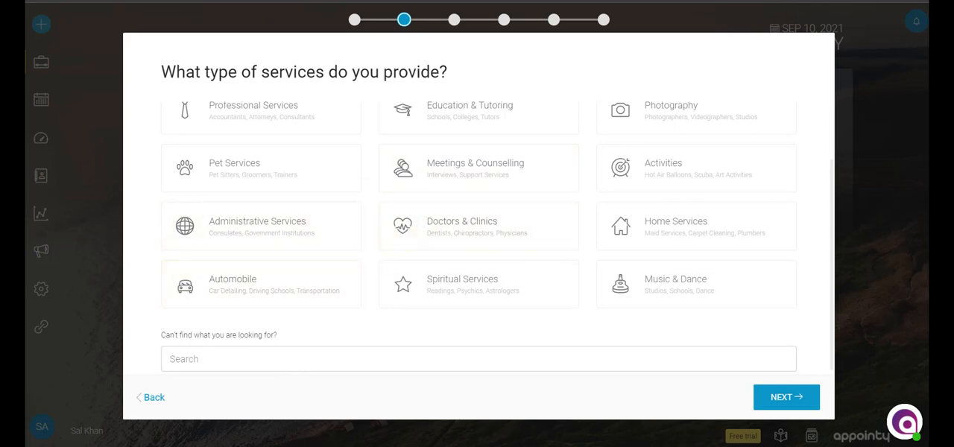
scroll(612, 250, up, 2)
click(252, 195)
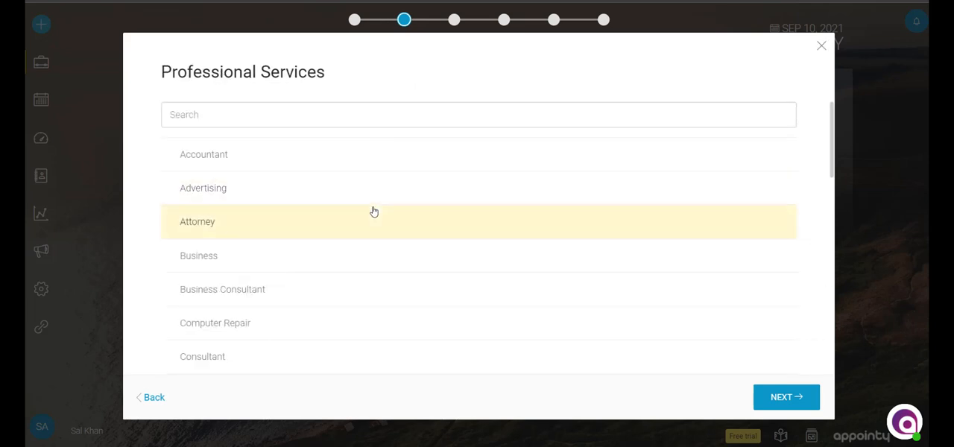
scroll(374, 211, down, 1)
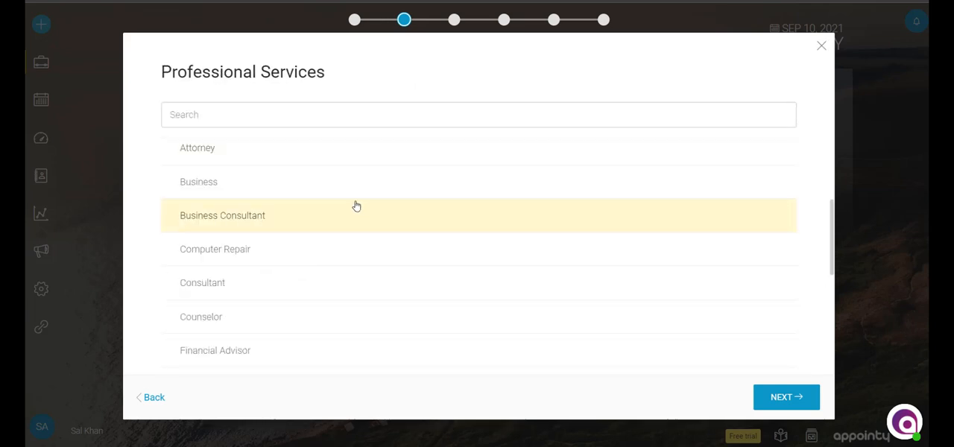
click(283, 185)
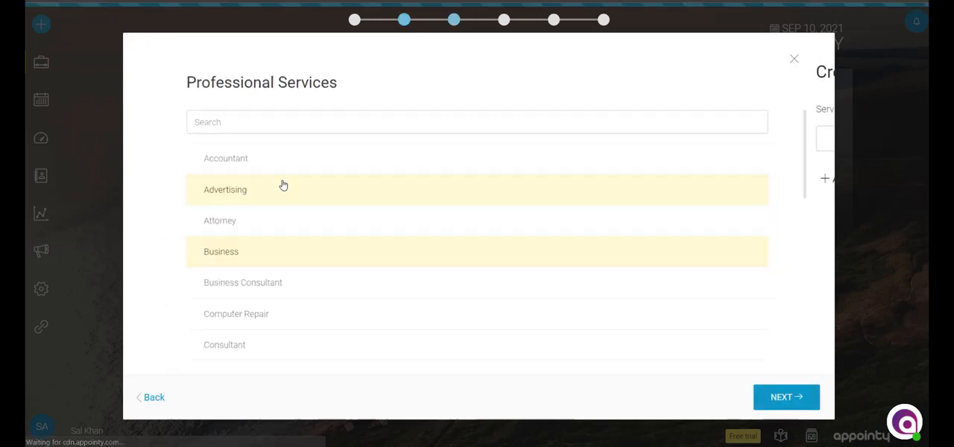
Step: Add a service titled Test Service with a duration of 30 minutes to the service menu
click(276, 138)
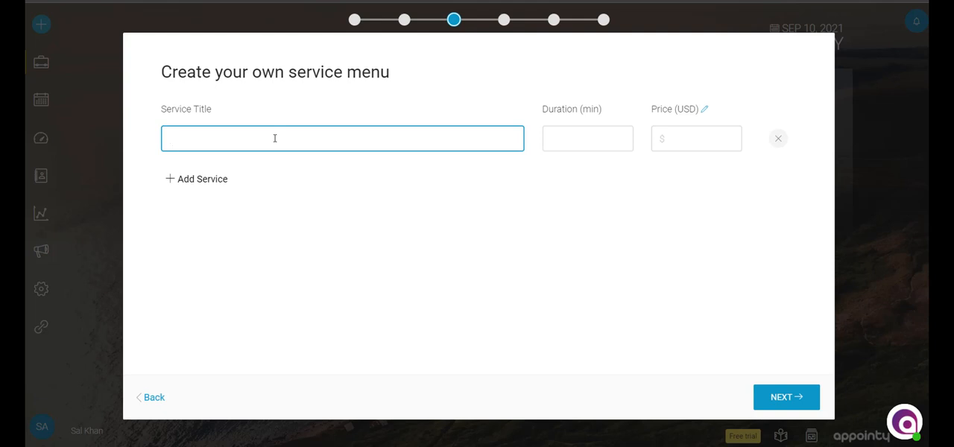
text(Test Service)
click(588, 130)
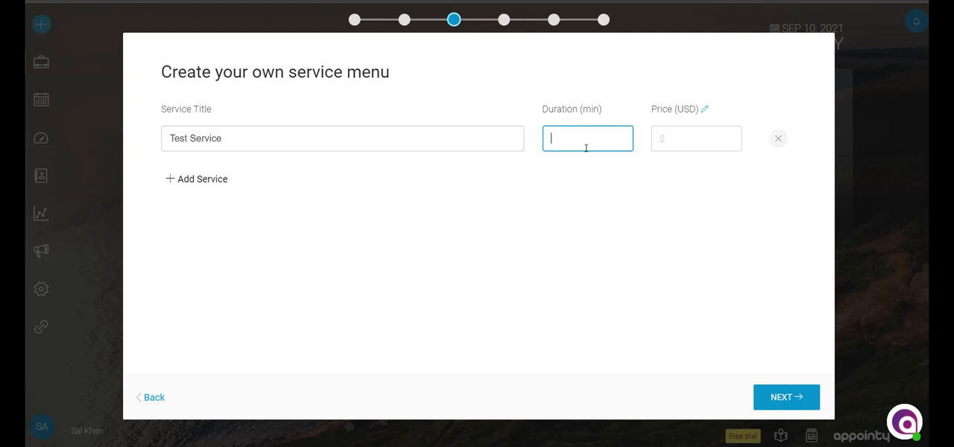
text(30)
Step: Set the price of Test Service to 0 USD
click(683, 133)
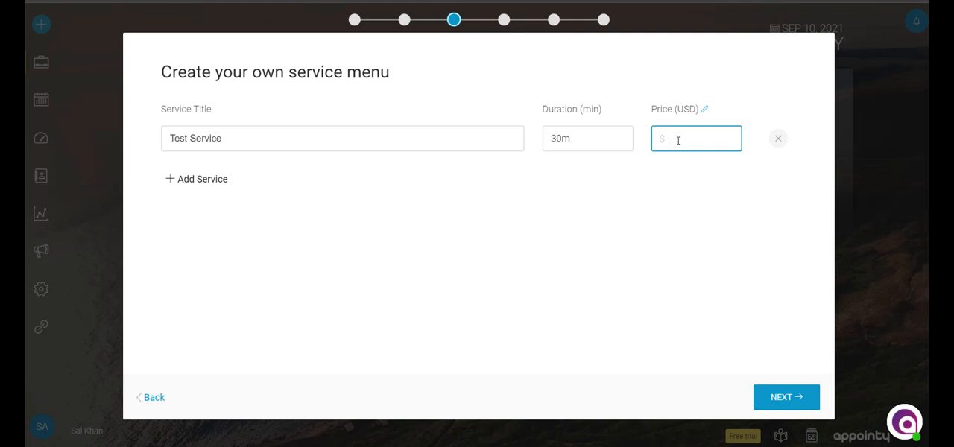
text(0)
click(690, 164)
drag(704, 141, 656, 138)
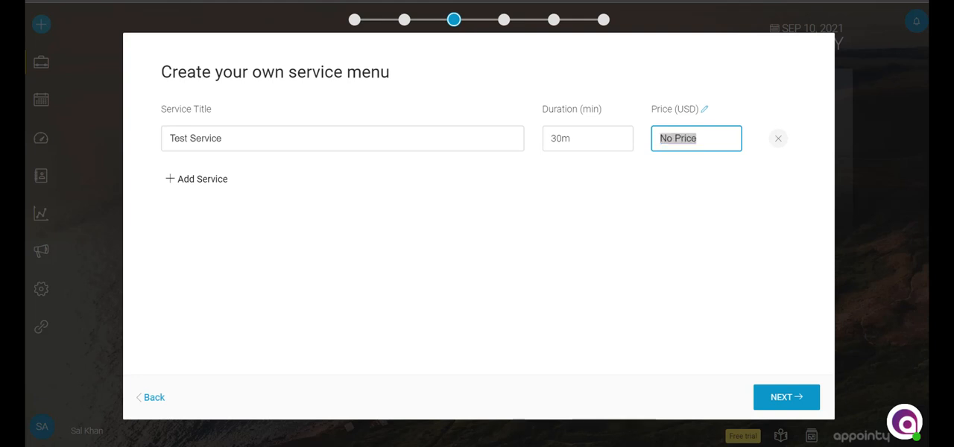
click(721, 141)
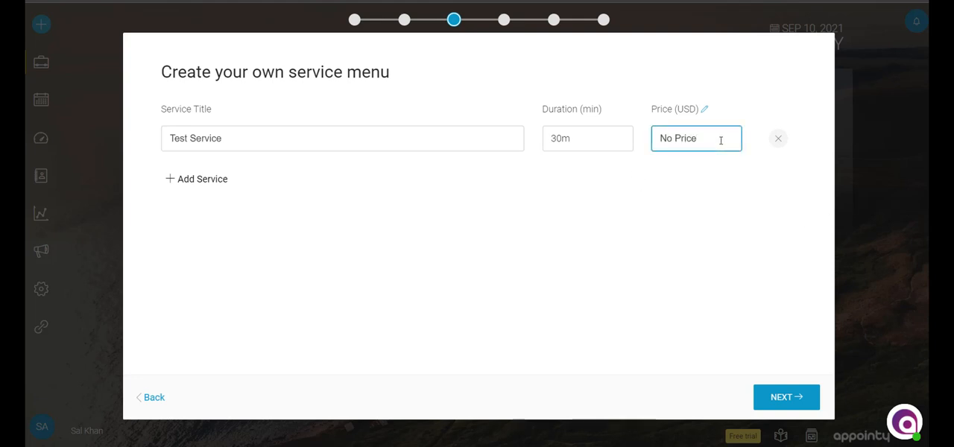
key(BackSpace)
key(BackSpace)
key(BackSpace)
key(BackSpace)
key(BackSpace)
key(BackSpace)
key(BackSpace)
key(BackSpace)
text(0)
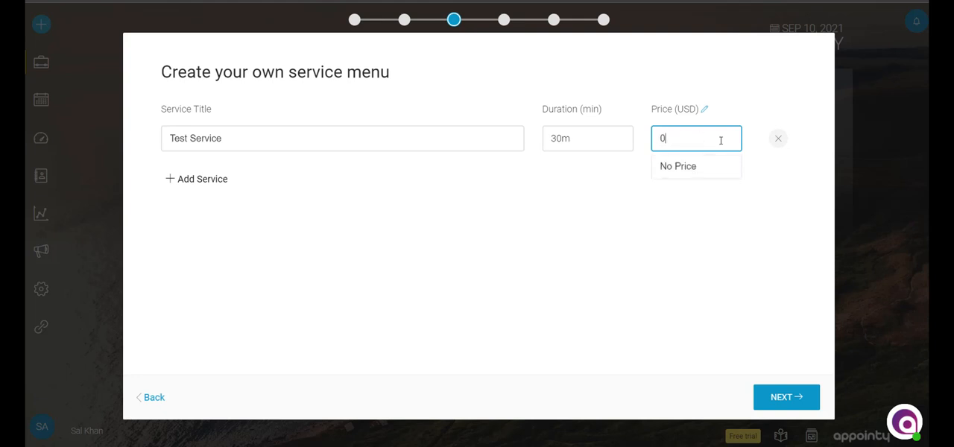
Step: Submit the service menu and continue past the staff page to business hours without adding more staff
click(773, 406)
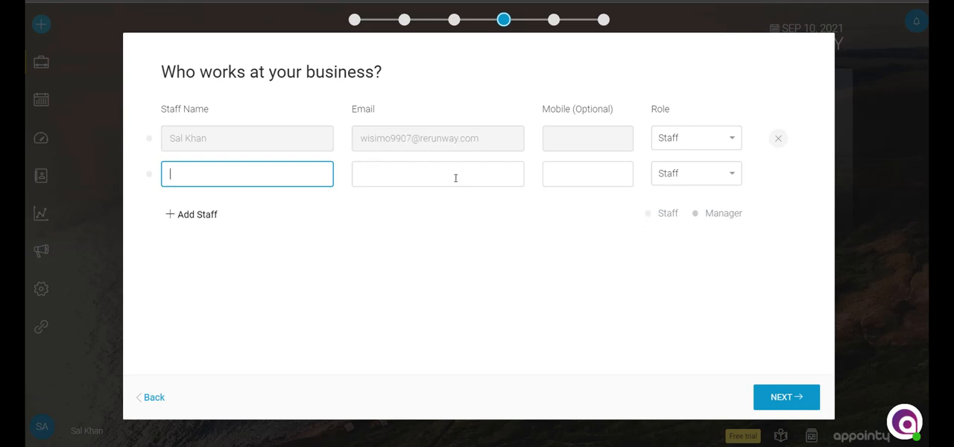
click(781, 398)
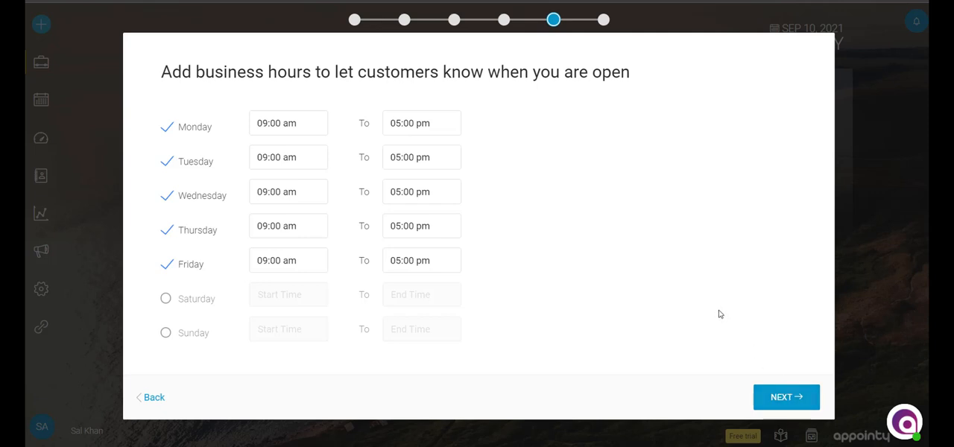
Step: Accept the default business hours and enter the zip code of the business location
click(780, 399)
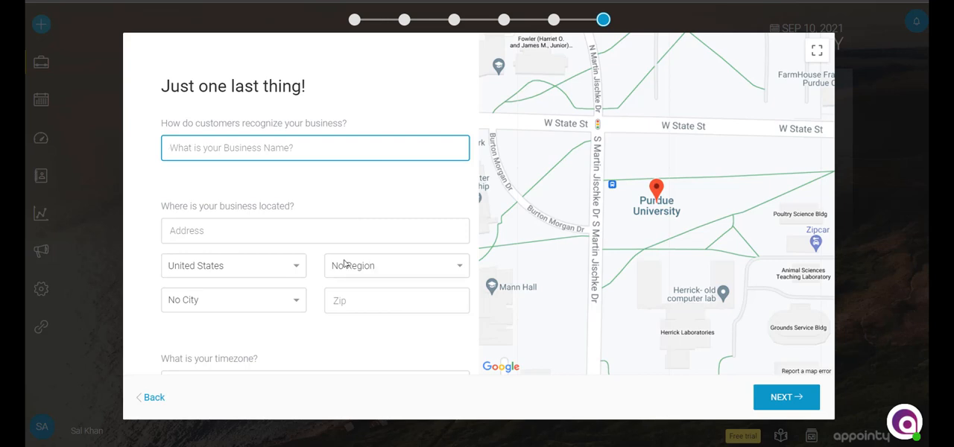
click(347, 306)
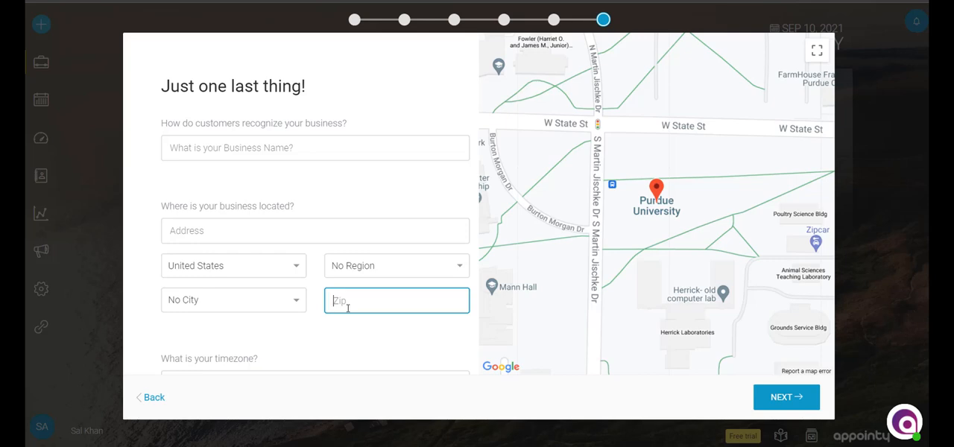
text(10010)
Step: Enter Demo as the business name and Appointy as the business address
click(280, 148)
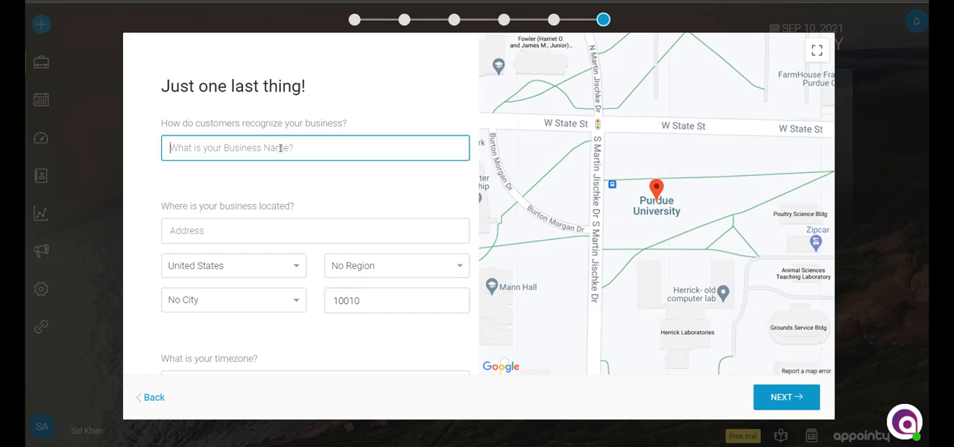
text(Demo)
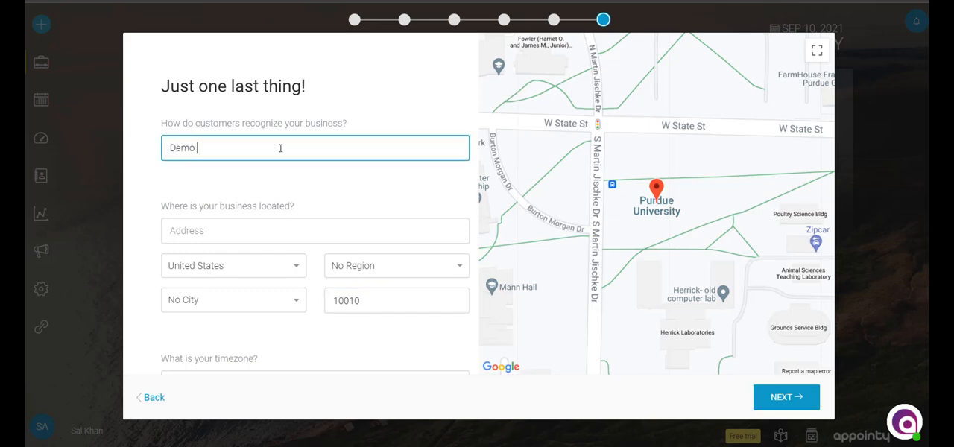
click(279, 232)
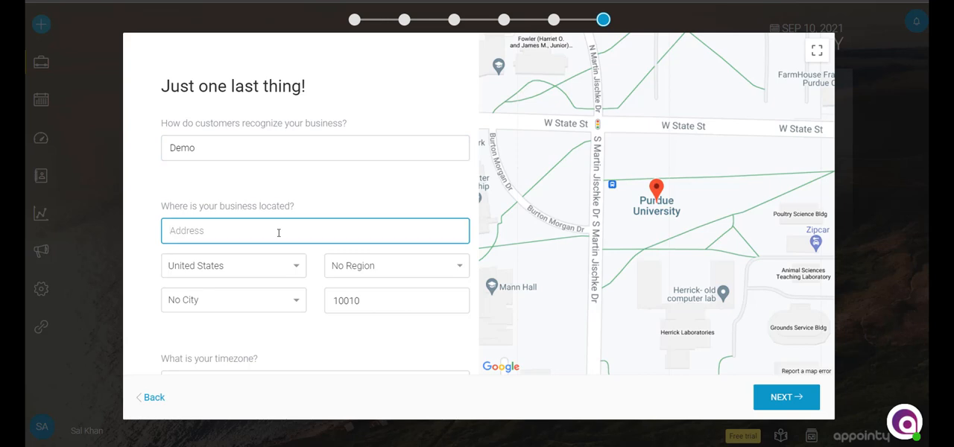
text(Appointy)
Step: Set the business timezone to US/Pacific (-08:00)
scroll(309, 206, down, 2)
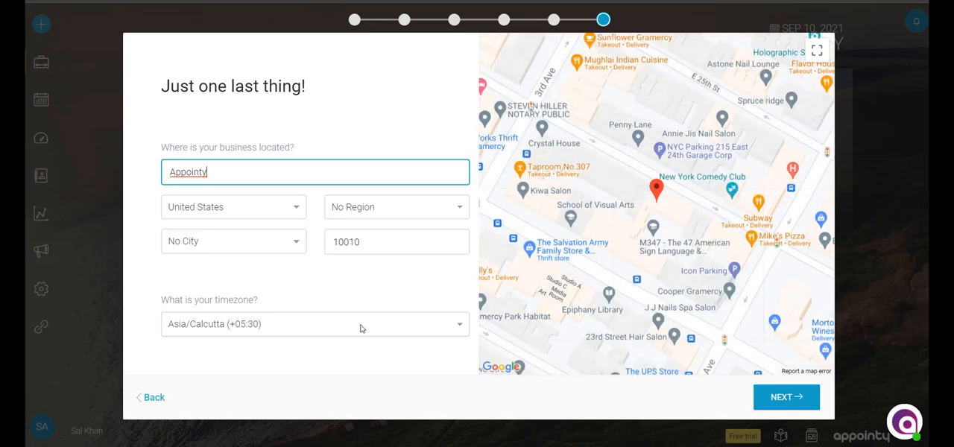
click(360, 328)
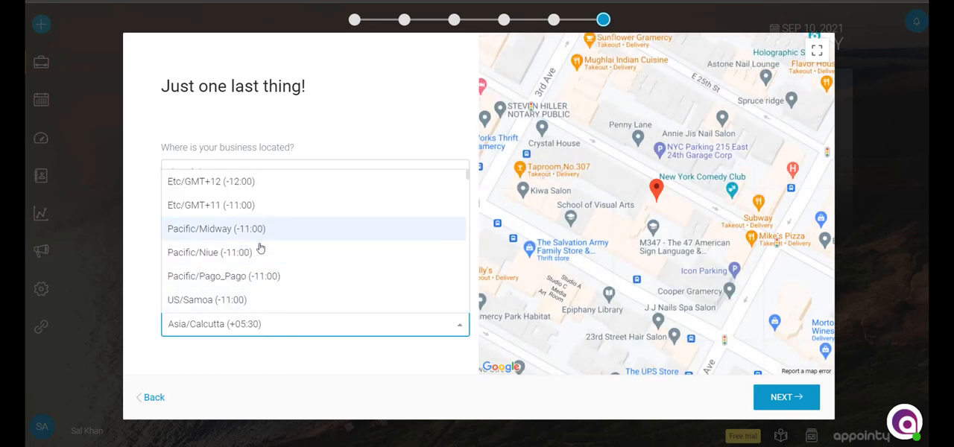
scroll(265, 237, down, 1)
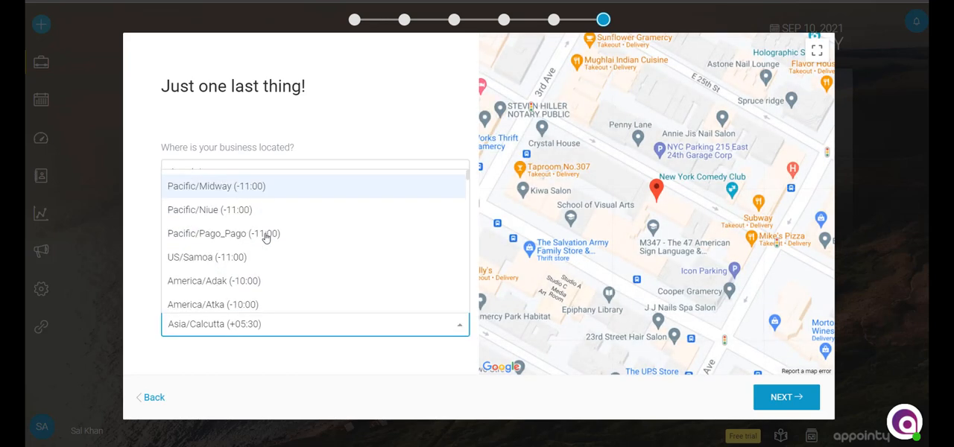
scroll(266, 237, down, 1)
scroll(267, 238, down, 10)
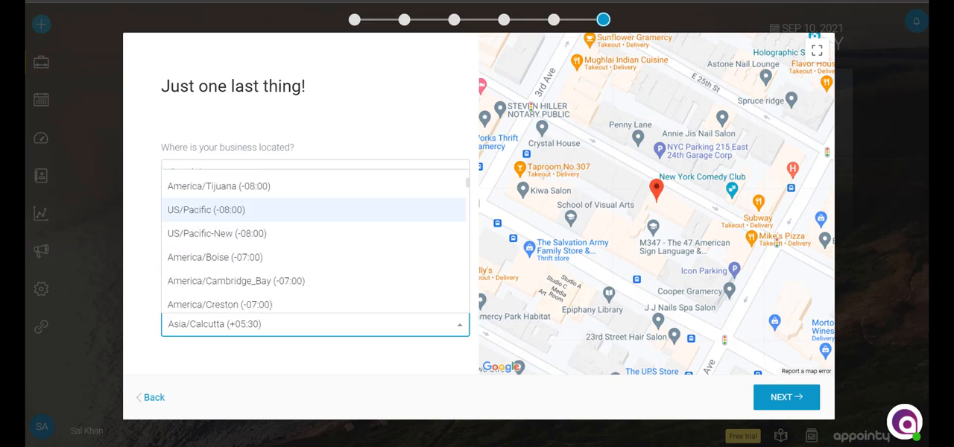
click(239, 212)
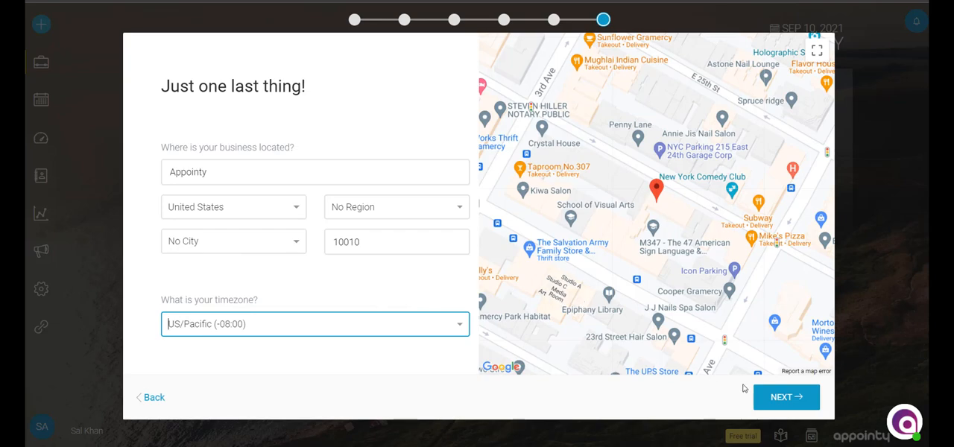
Step: Submit the business details to finish the setup wizard and dismiss the Quick Start Guide
click(777, 401)
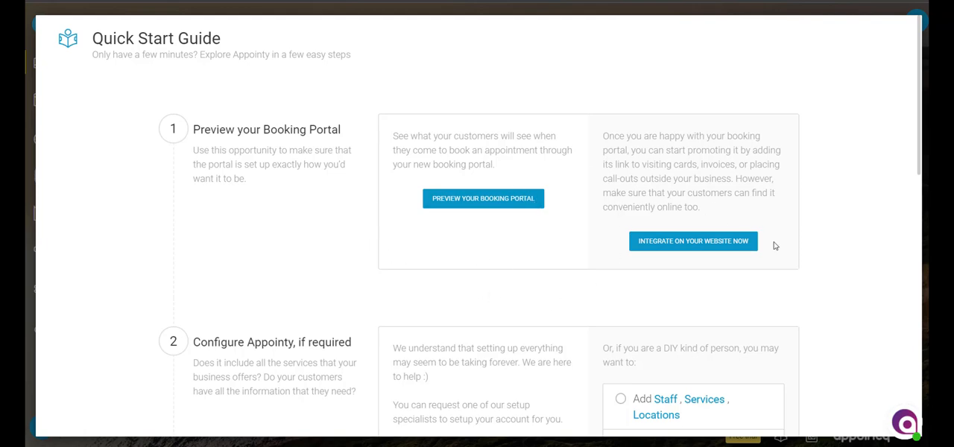
scroll(859, 234, down, 8)
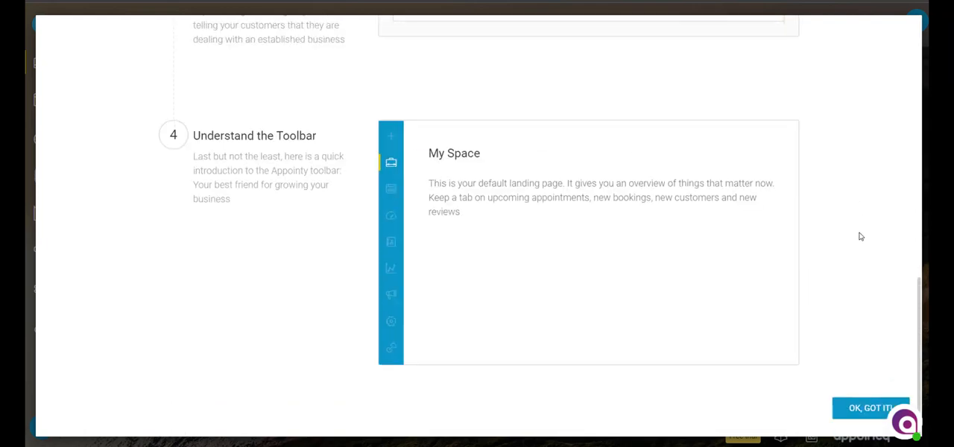
click(858, 406)
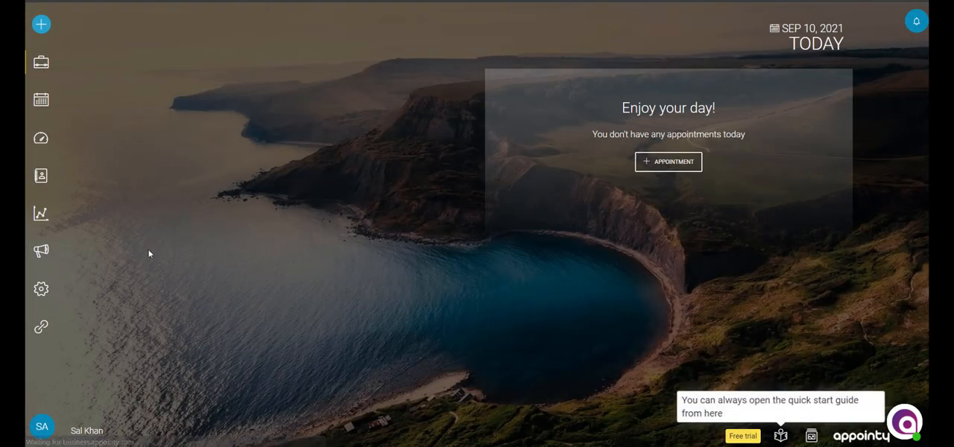